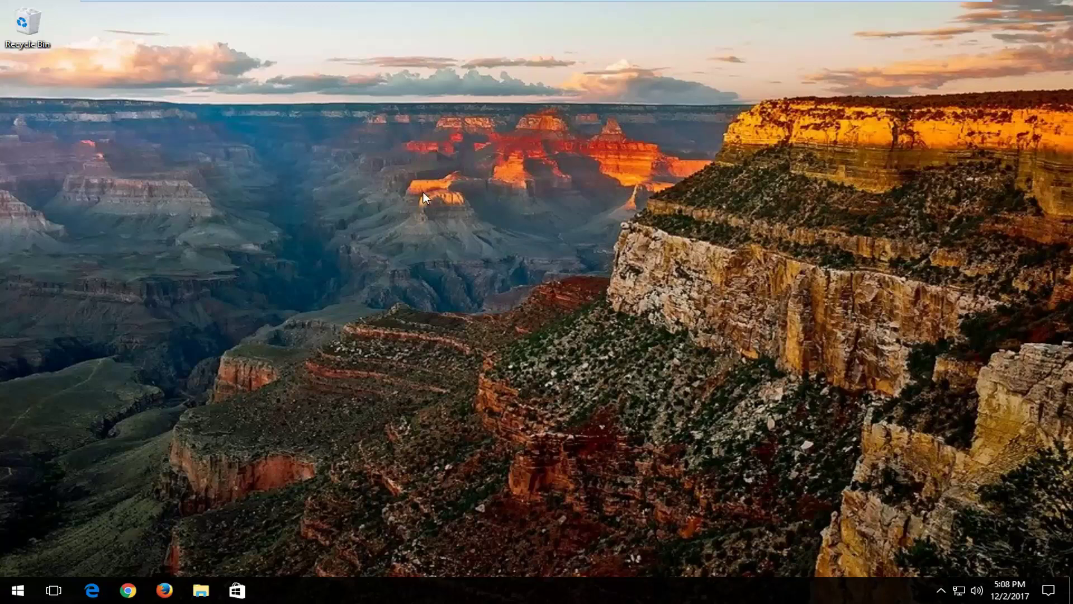
- Search the Start menu for 'services' and launch the Services desktop app
left_click(17, 591)
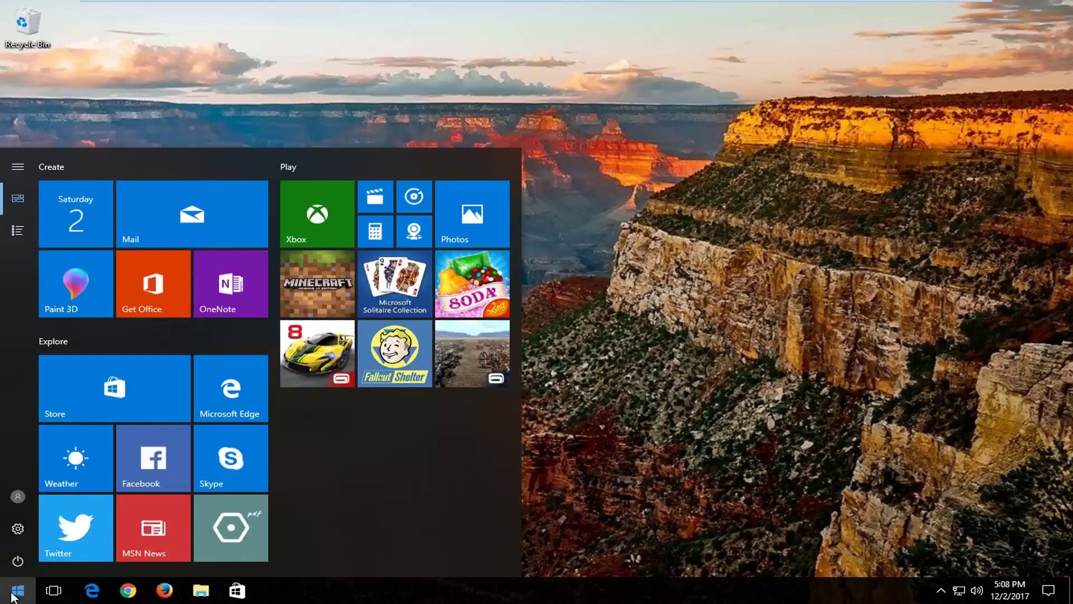
left_click(16, 591)
type("servic")
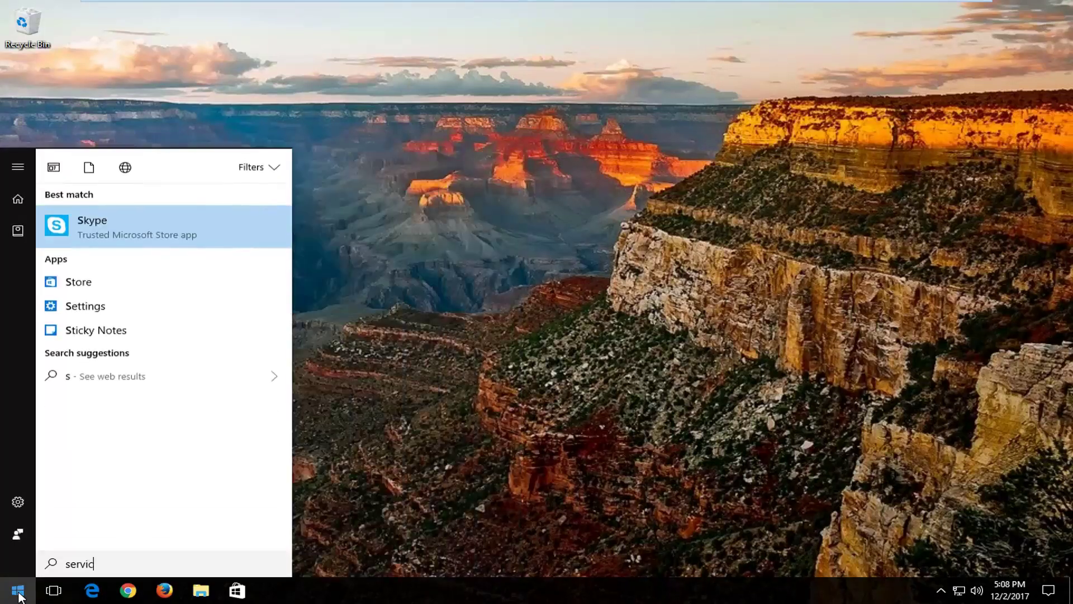
type("es")
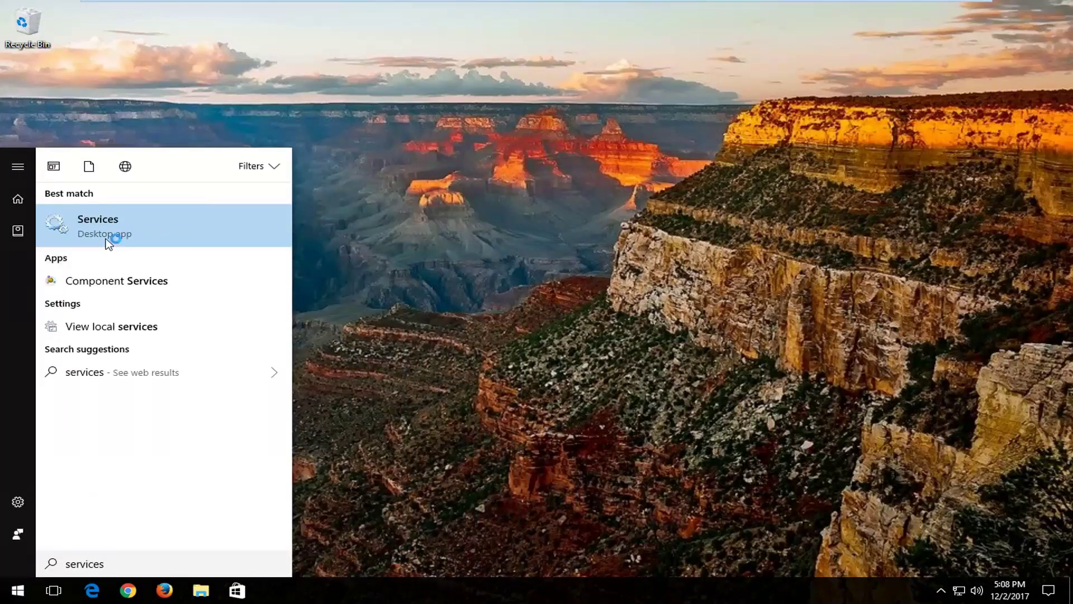
left_click(104, 231)
- Select the Superfetch service in the Services list and open its context menu
left_click(105, 231)
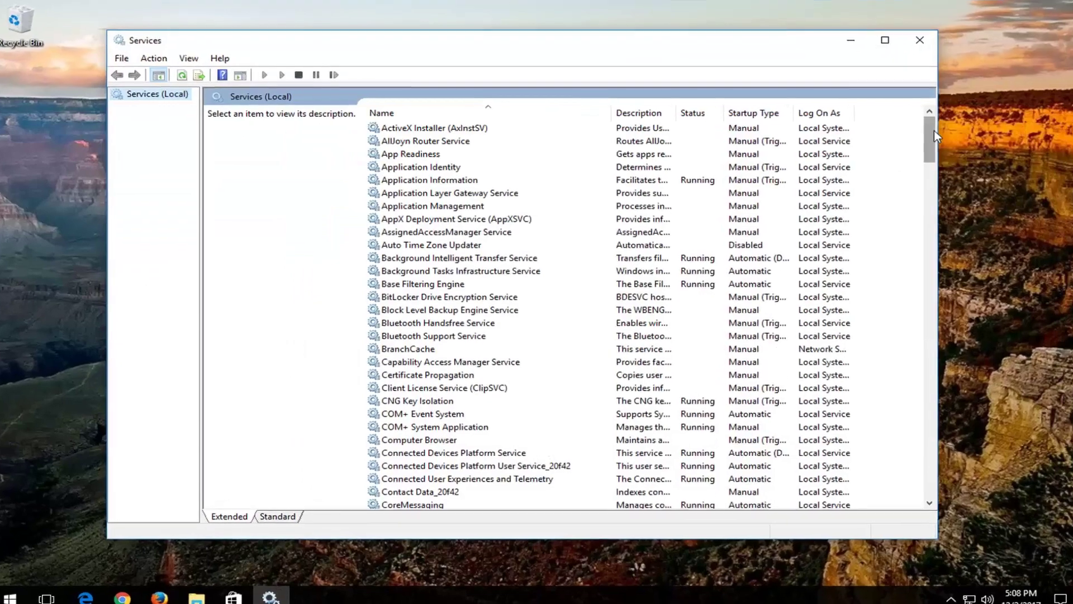
mouse_move(920, 139)
left_mouse_down()
mouse_move(933, 343)
mouse_move(997, 403)
left_mouse_up()
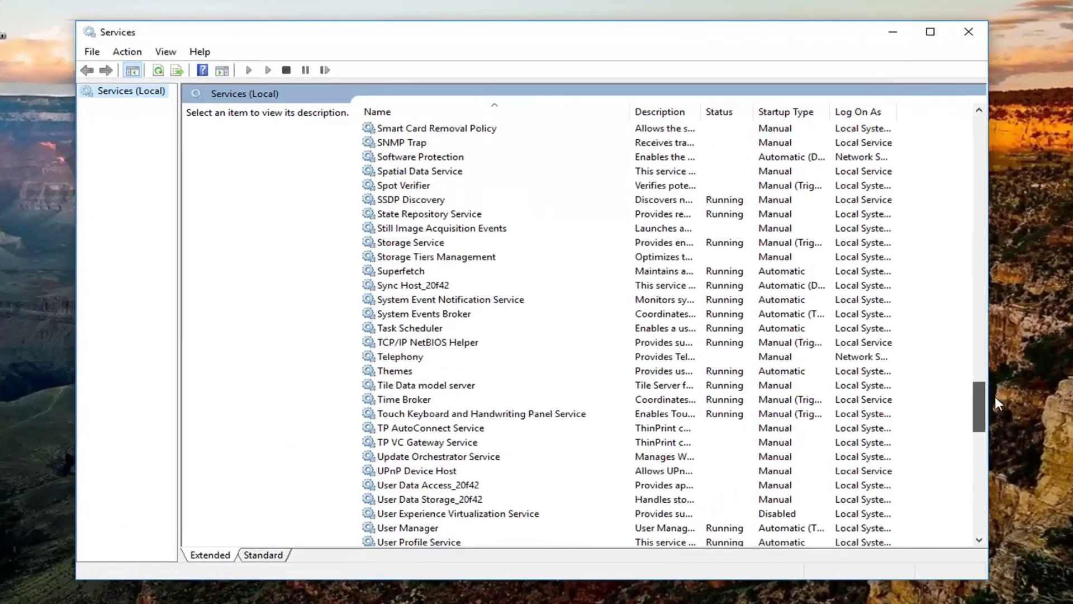
left_click(391, 272)
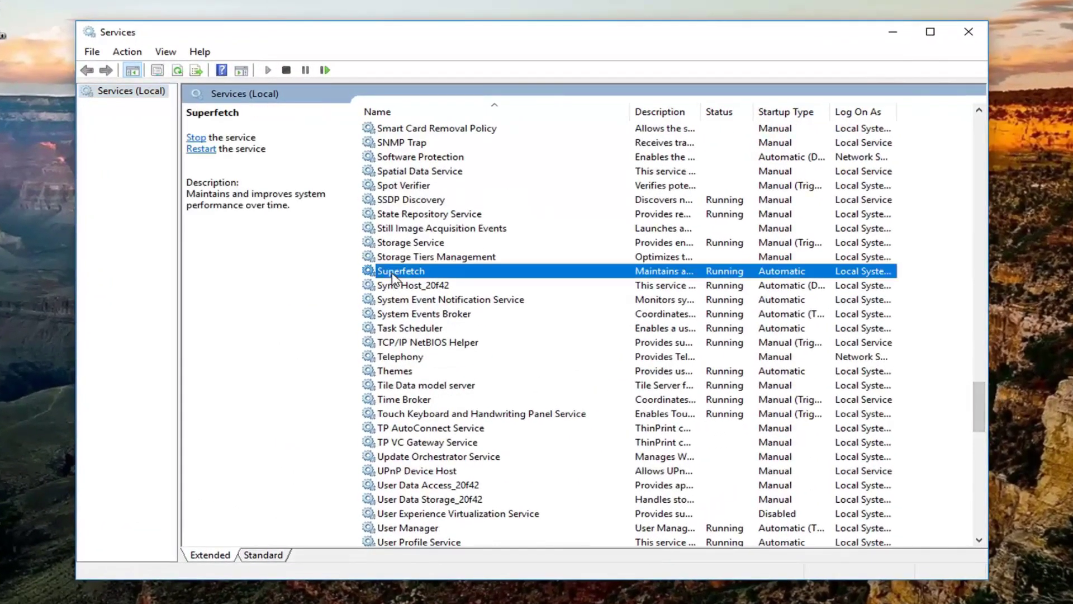
right_click(392, 277)
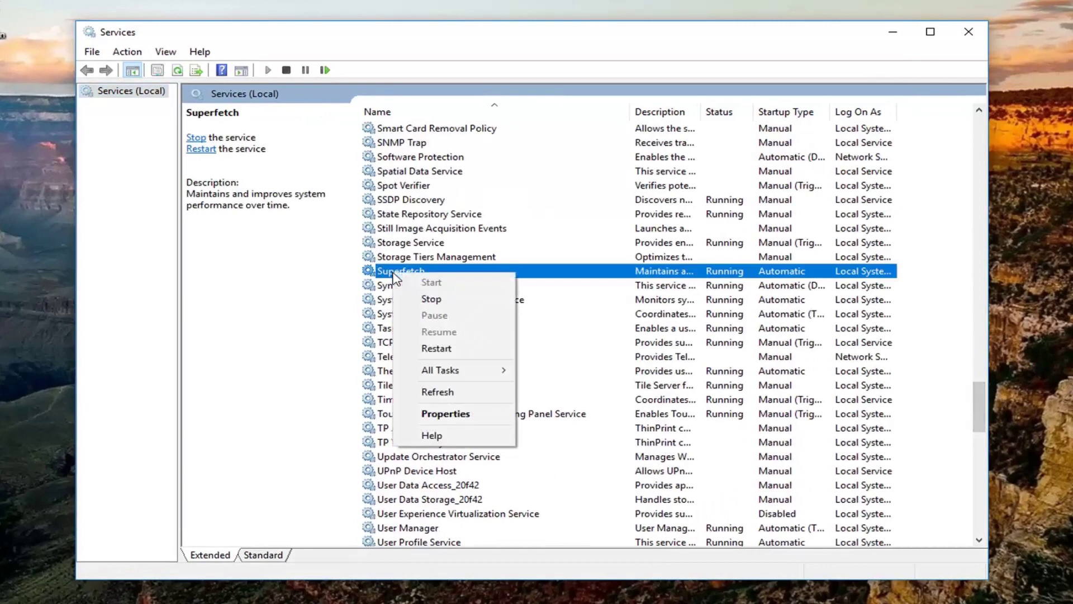
- Set Superfetch's startup type to Disabled in its properties, apply, and confirm
left_click(428, 414)
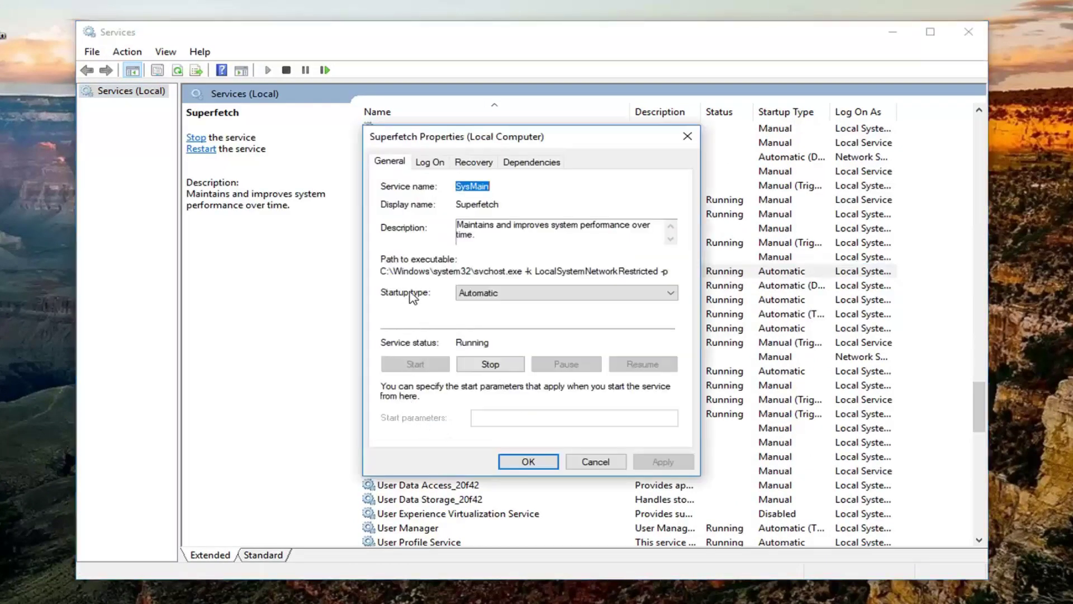
left_click(653, 300)
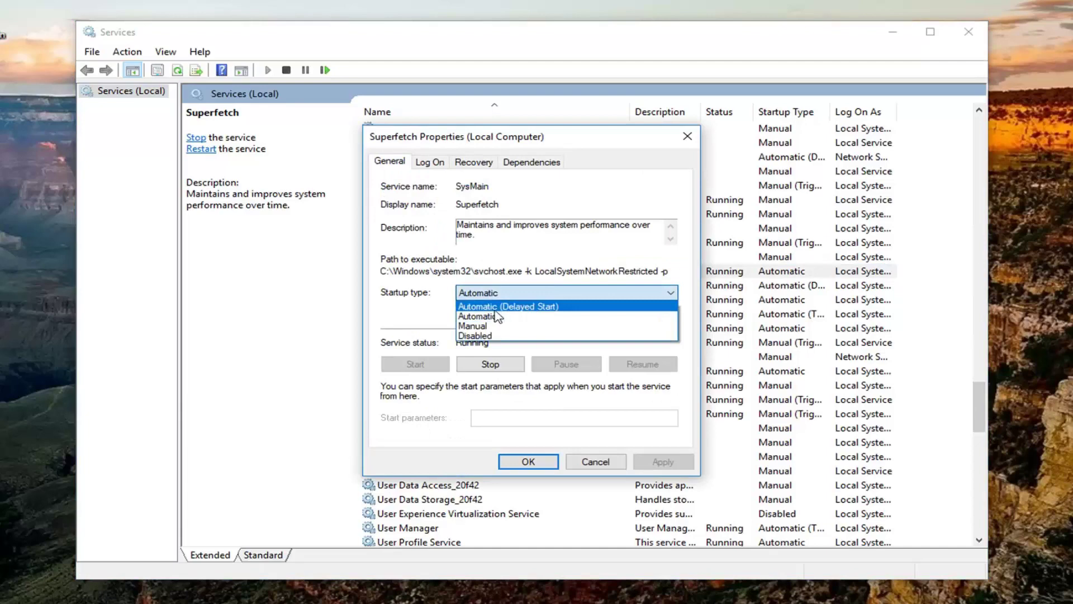
left_click(472, 335)
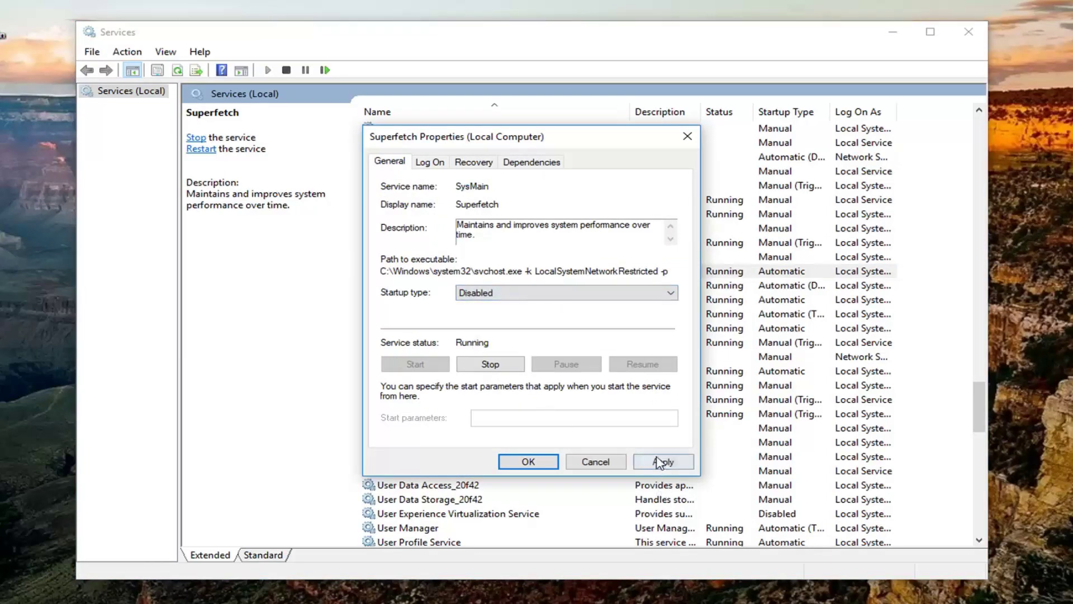
left_click(661, 461)
left_click(526, 461)
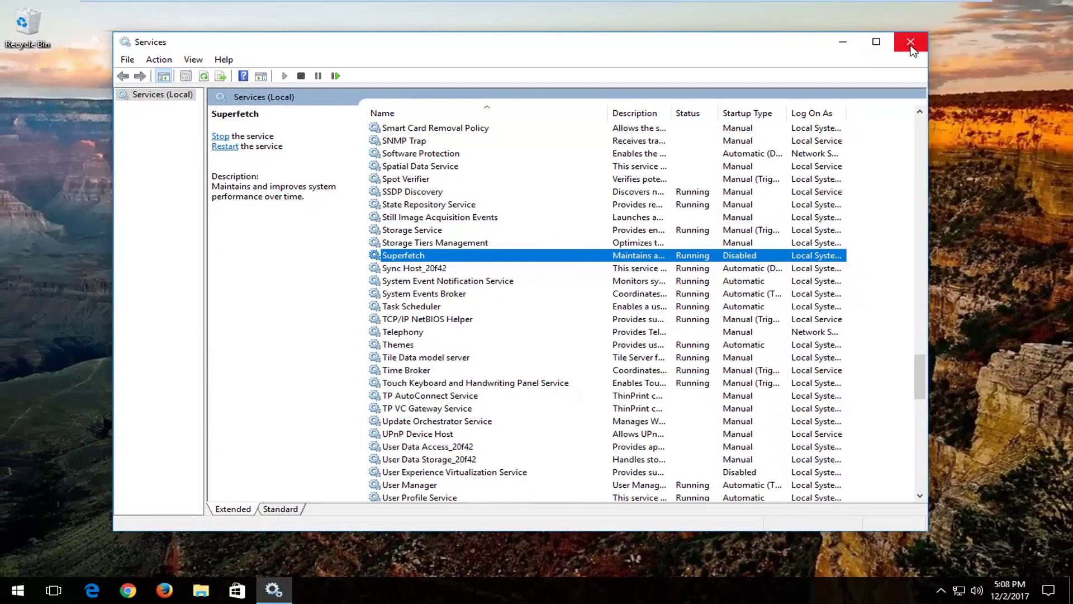
- Close Services, launch Task Manager from the taskbar menu, and move its window higher
left_click(910, 42)
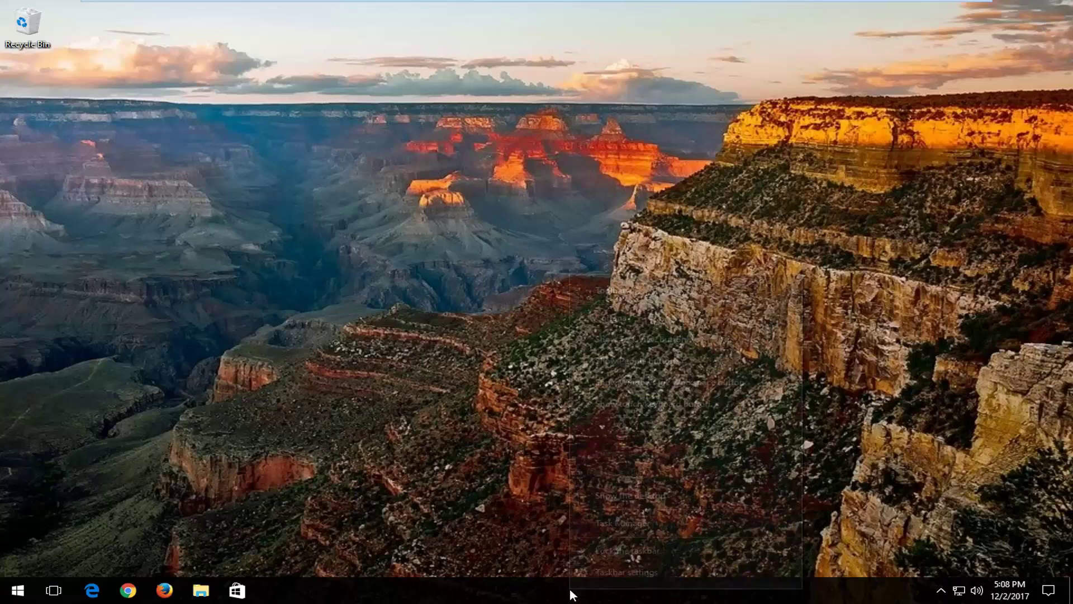
right_click(571, 595)
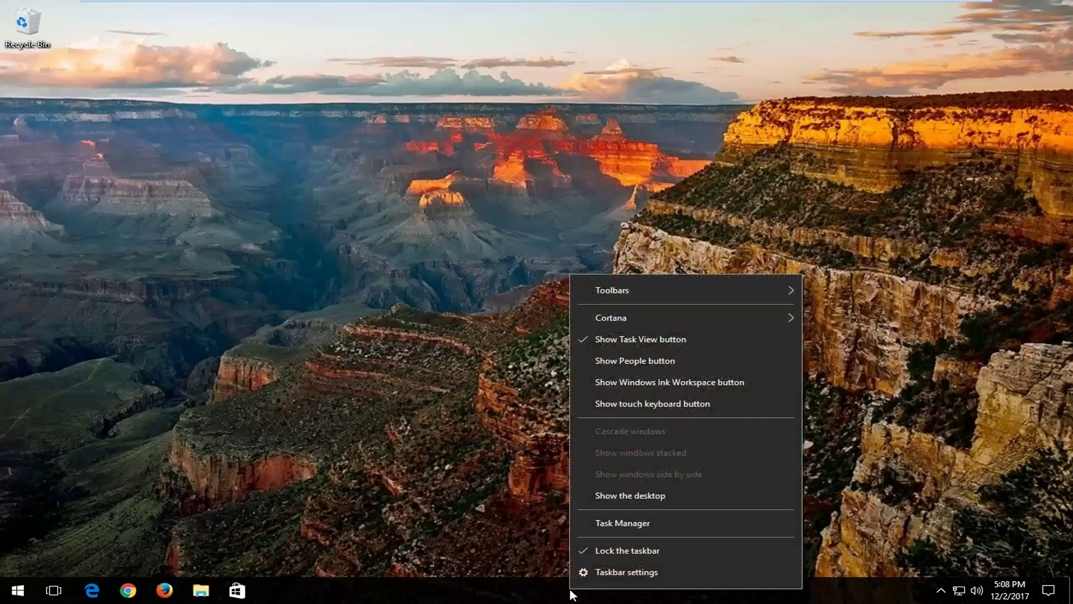
left_click(624, 525)
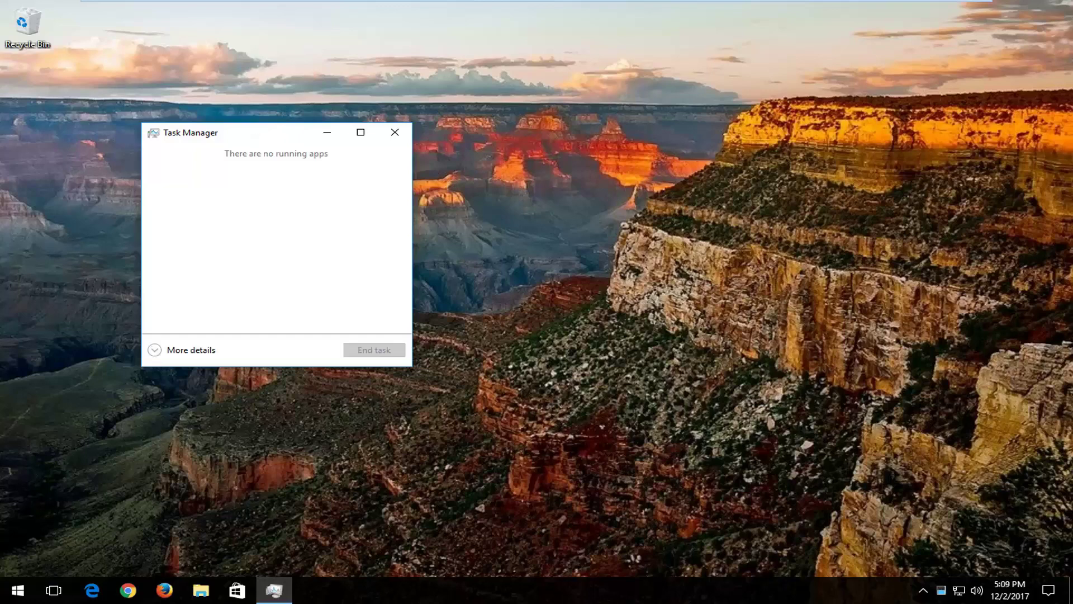
left_click_drag(259, 138, 441, 97)
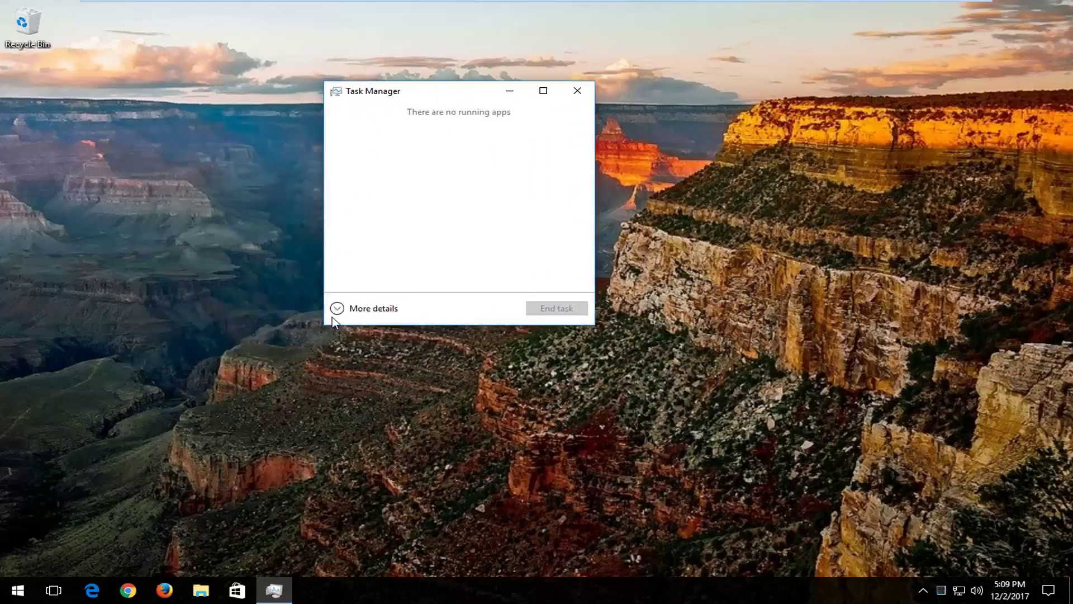
- Expand Task Manager to full details and select Microsoft OneDrive among the startup apps
left_click(349, 312)
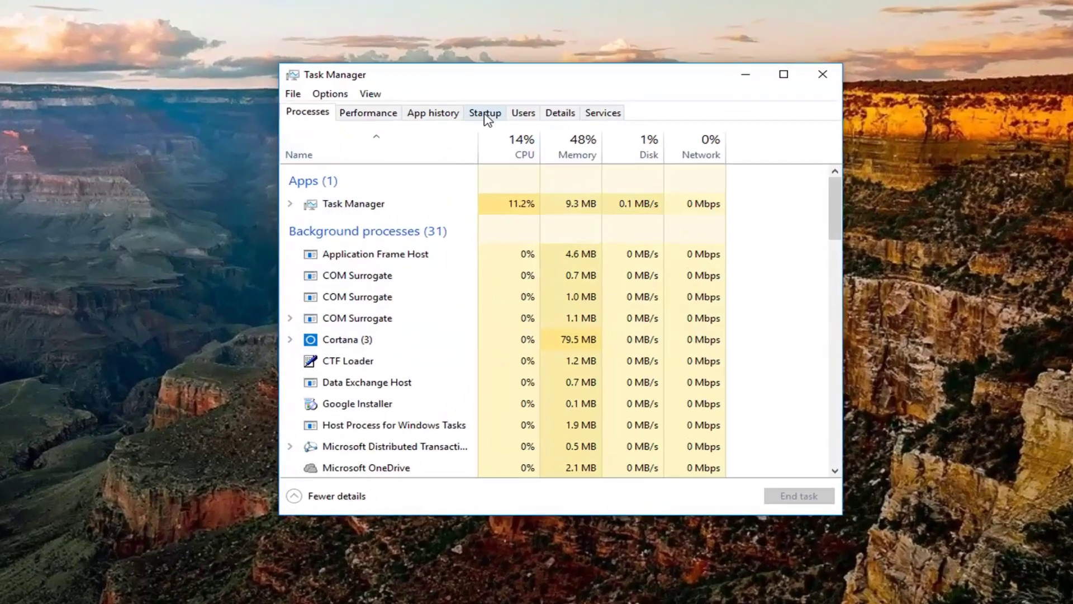
left_click(484, 117)
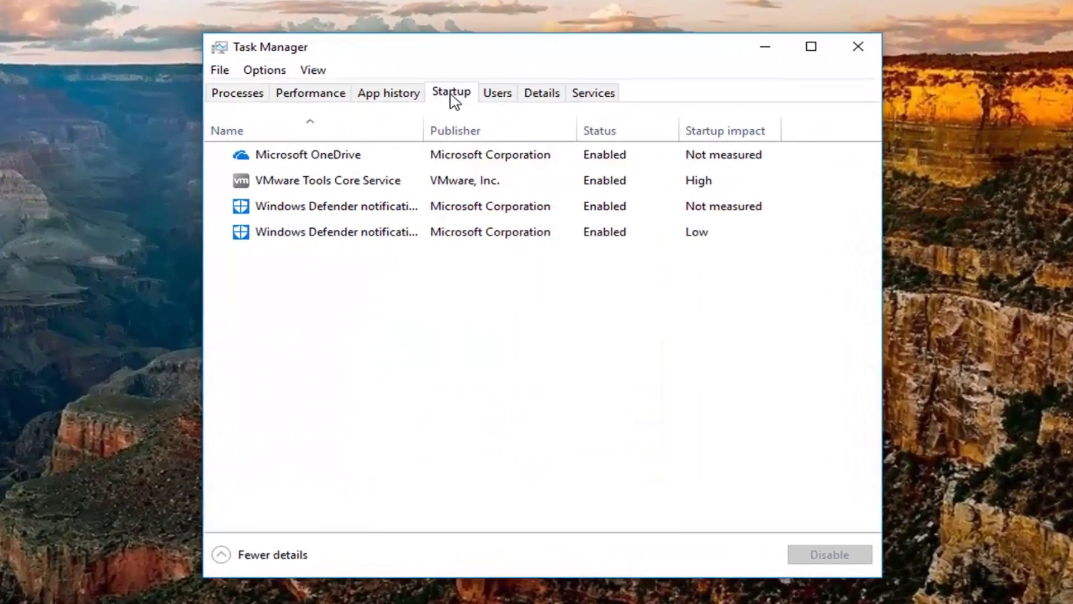
left_click(273, 181)
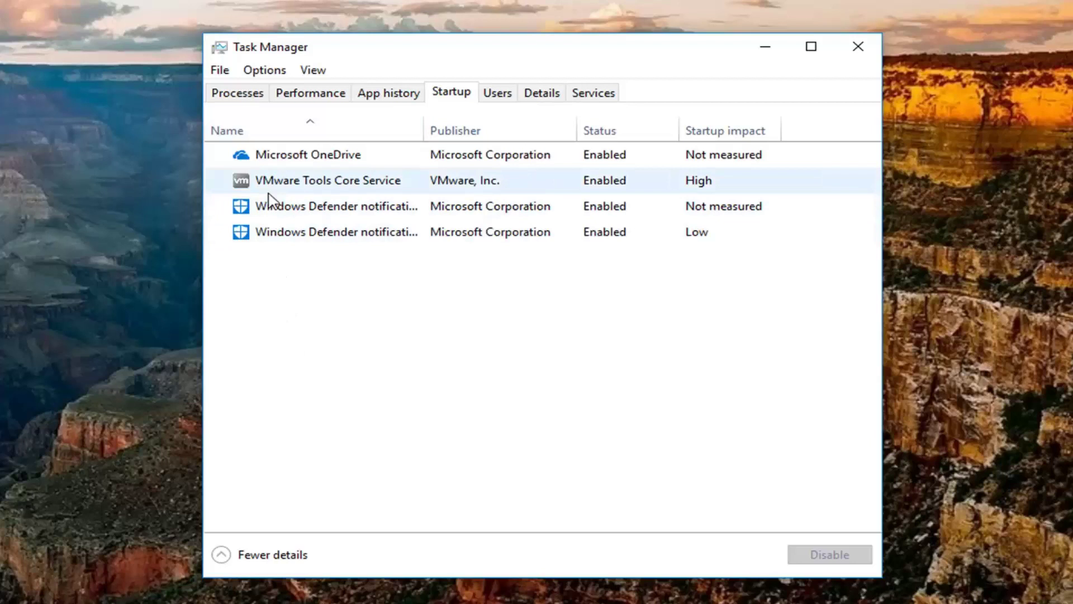
left_click(290, 158)
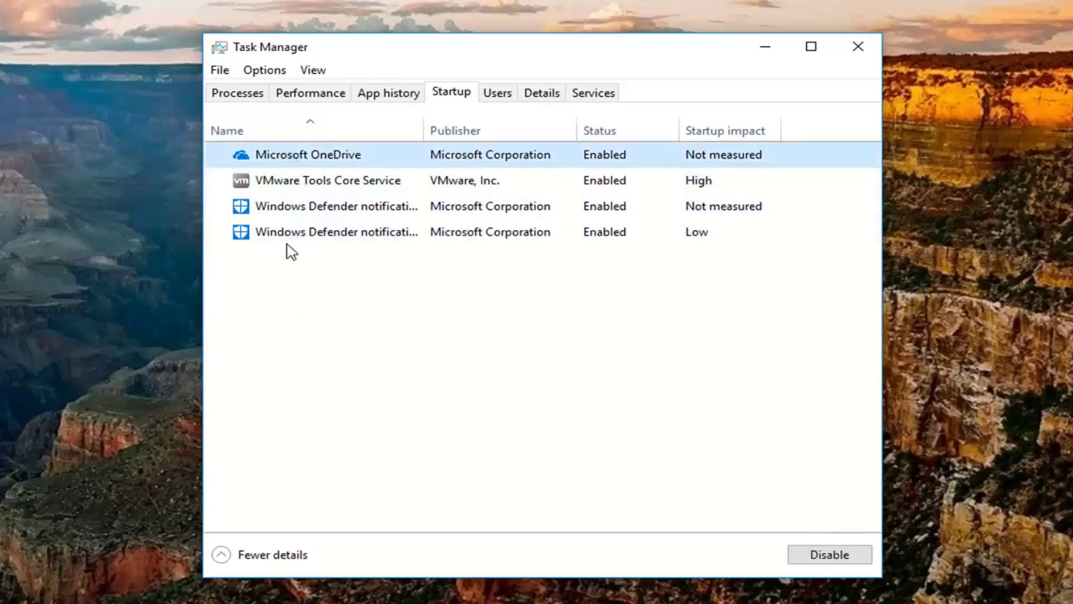
left_click(289, 232)
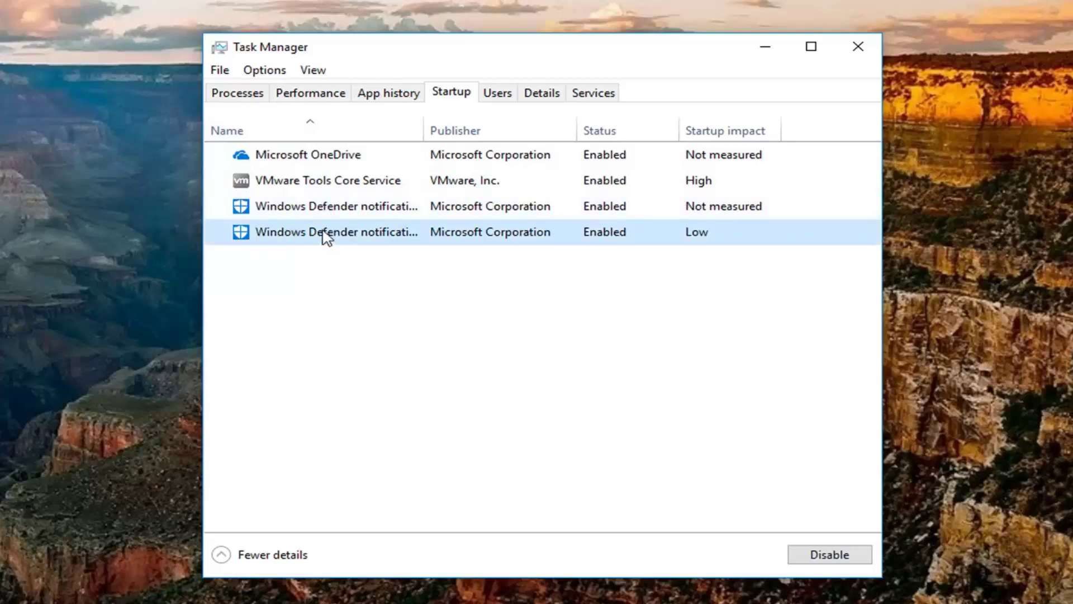
left_click(326, 159)
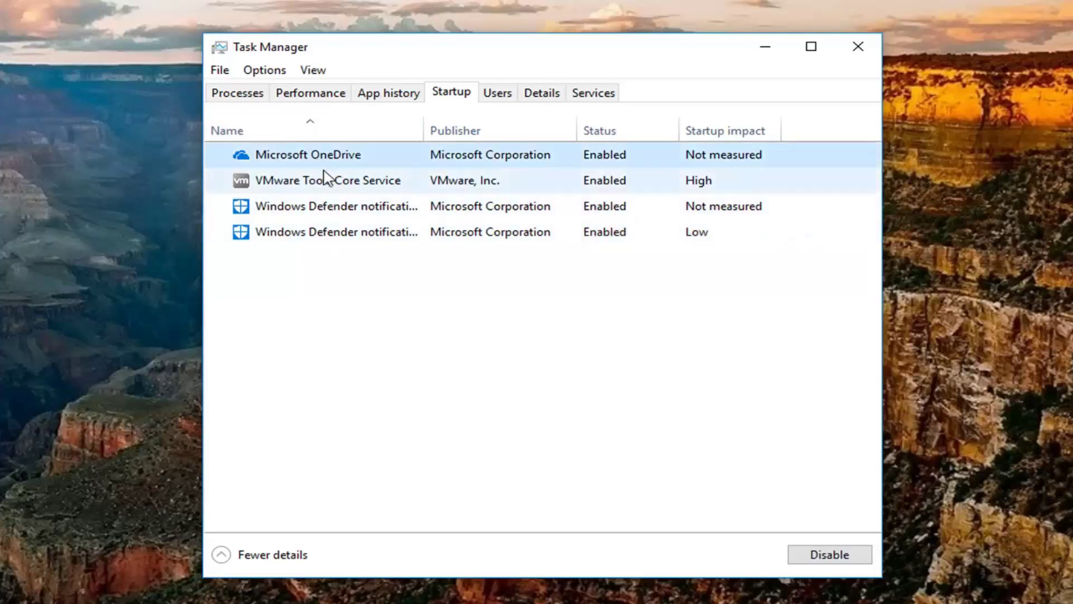
key("Down")
left_click(306, 210)
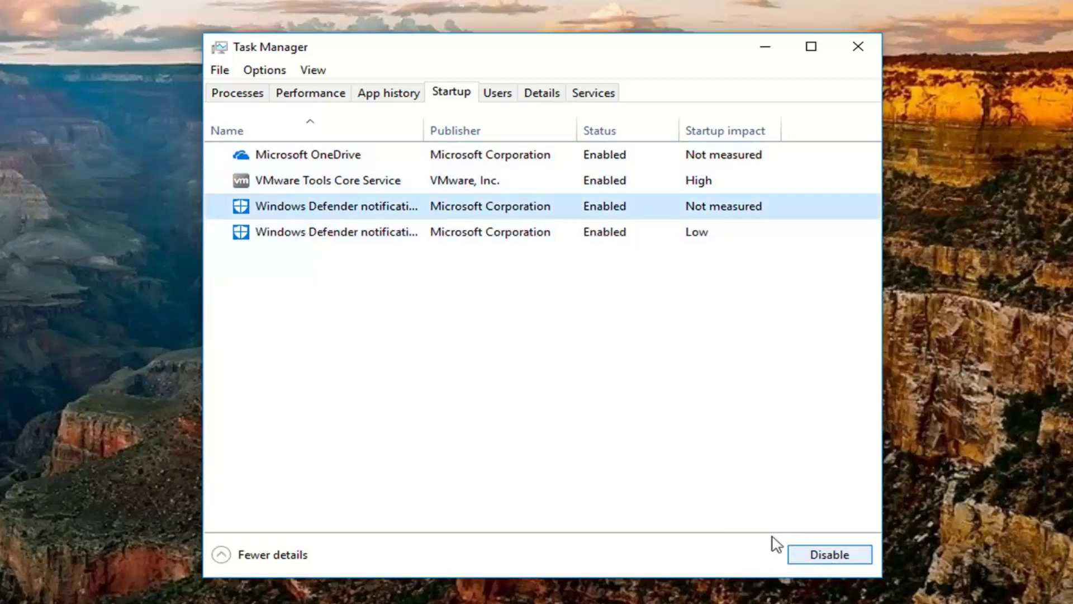
left_click(324, 184)
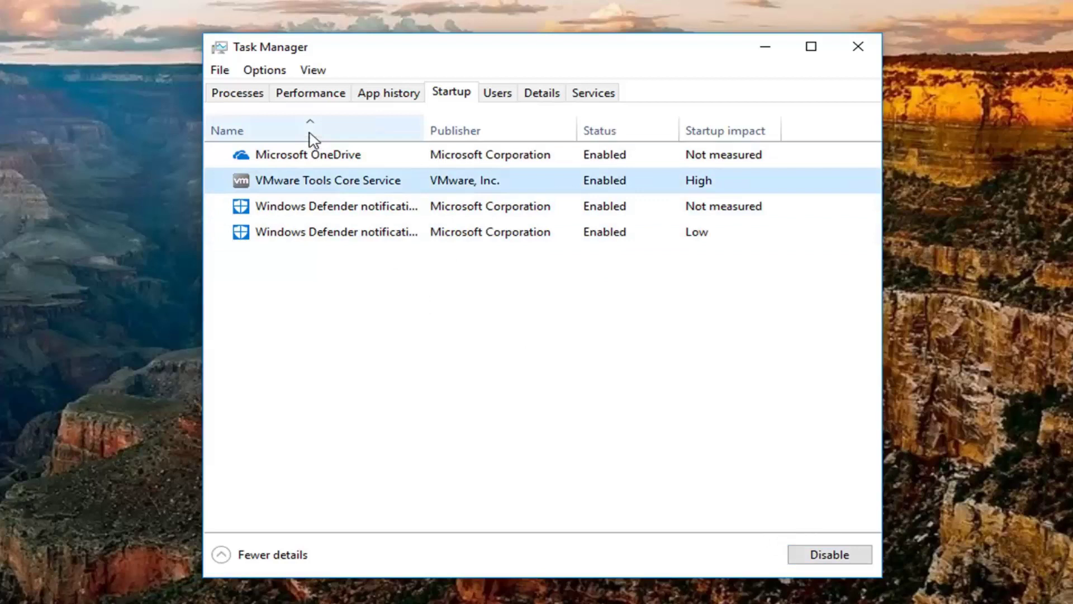
left_click(302, 156)
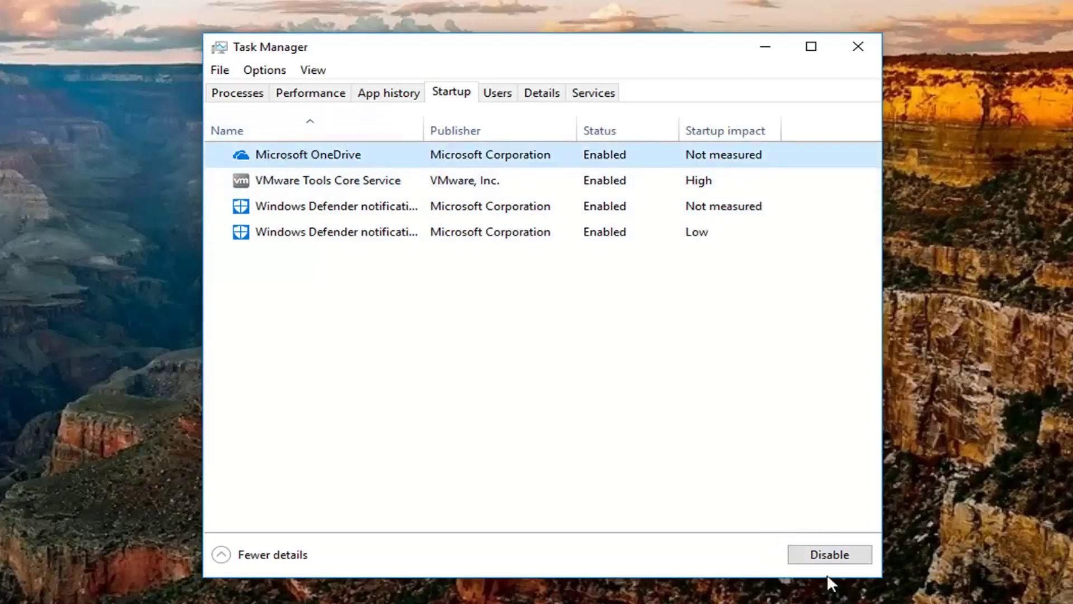
- Disable OneDrive's startup entry, re-enable it, then disable it again
left_click(829, 557)
left_click(621, 161)
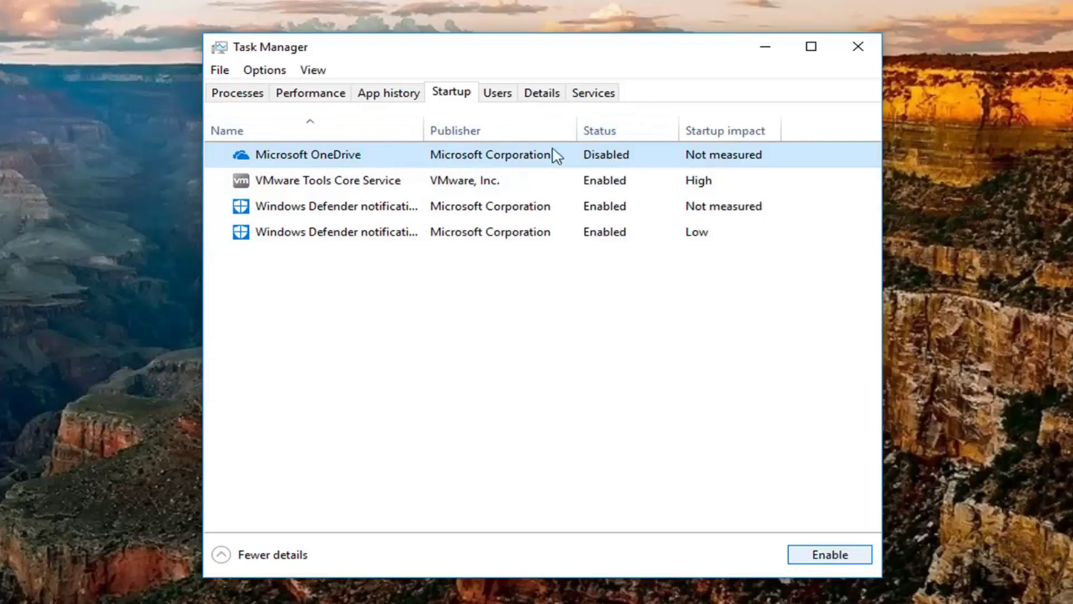
left_click(837, 557)
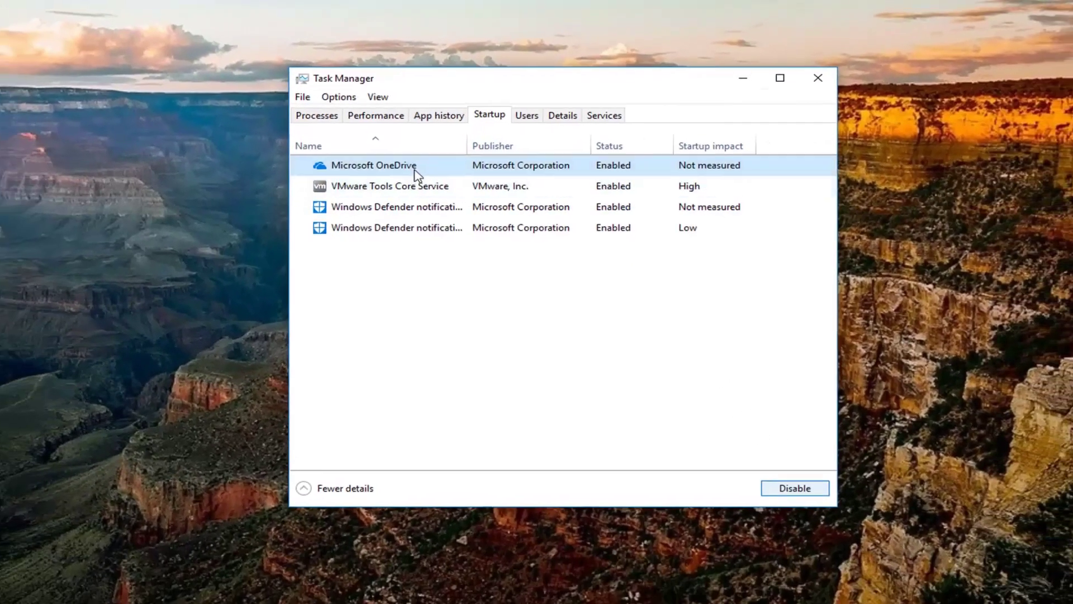
left_click(784, 462)
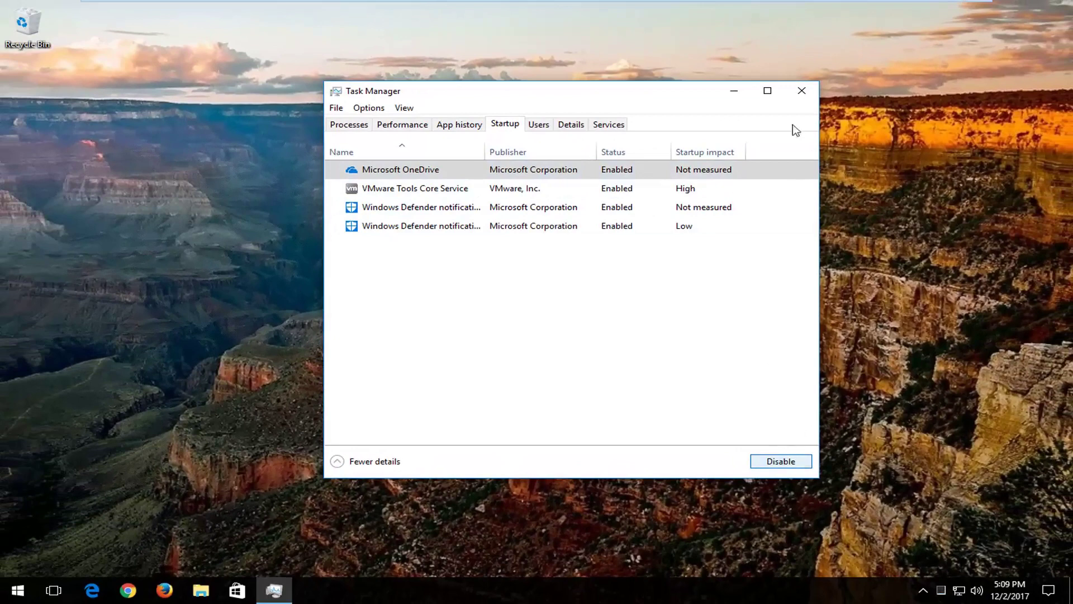
- Close Task Manager and choose 'Add or remove programs' from the Start search results
left_click(807, 87)
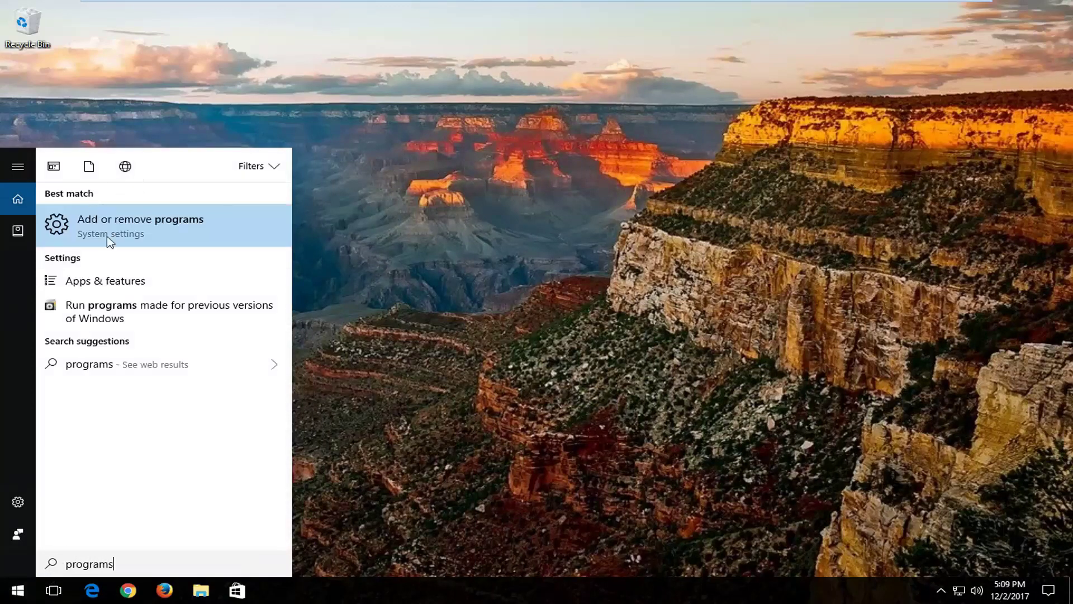
left_click(109, 232)
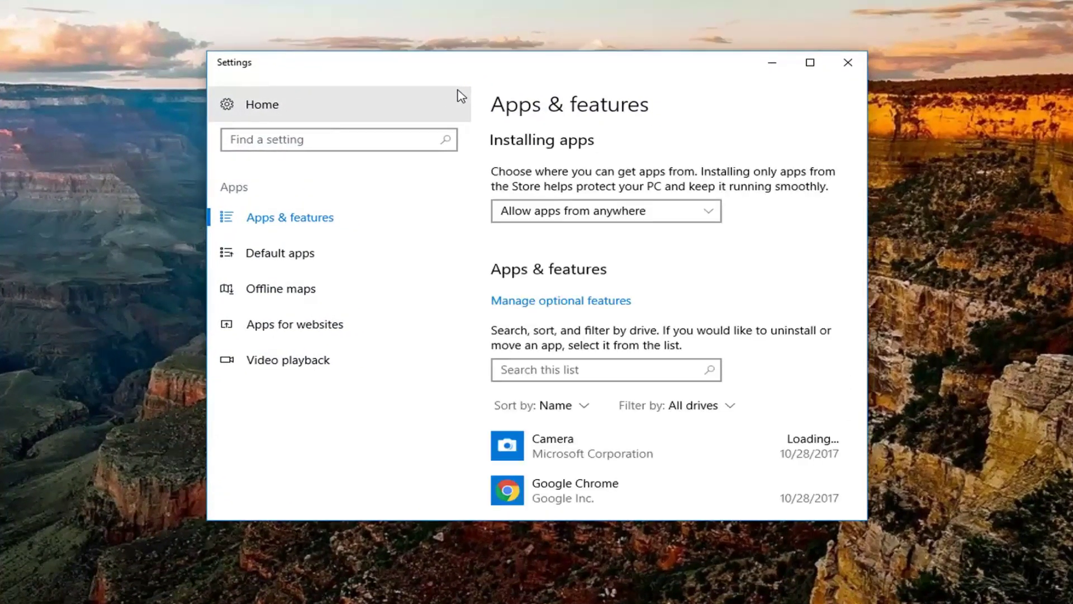
scroll(862, 202, "down", 2)
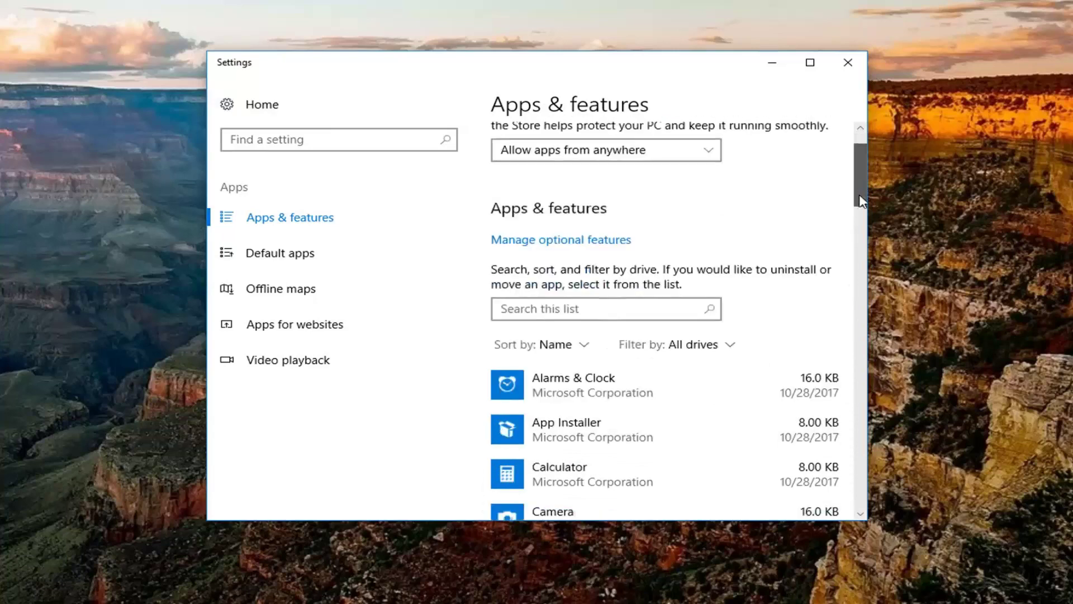
scroll(859, 213, "down", 3)
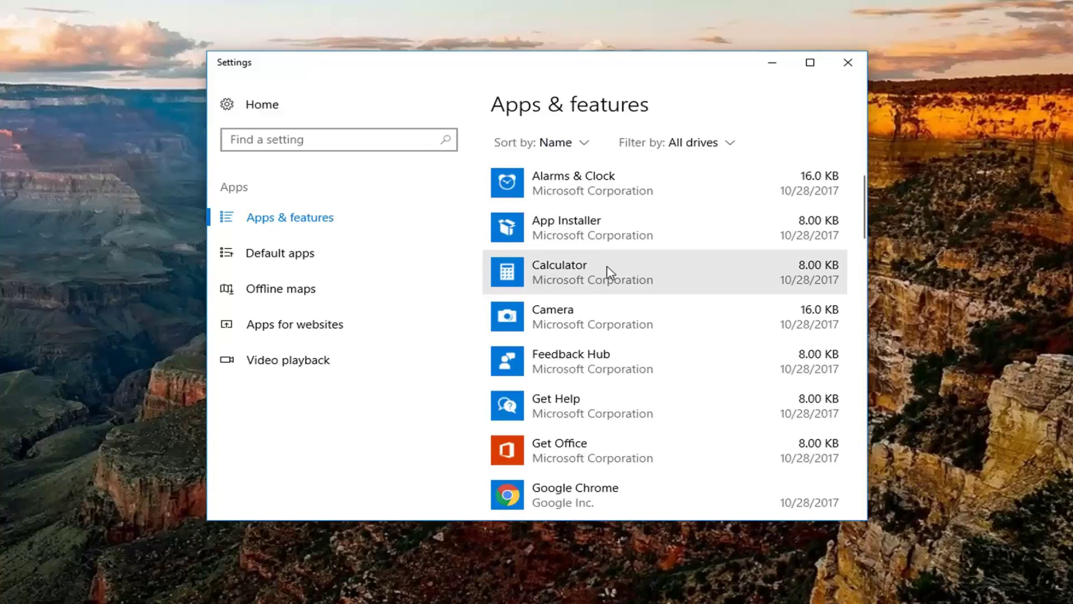
scroll(579, 226, "up", 2)
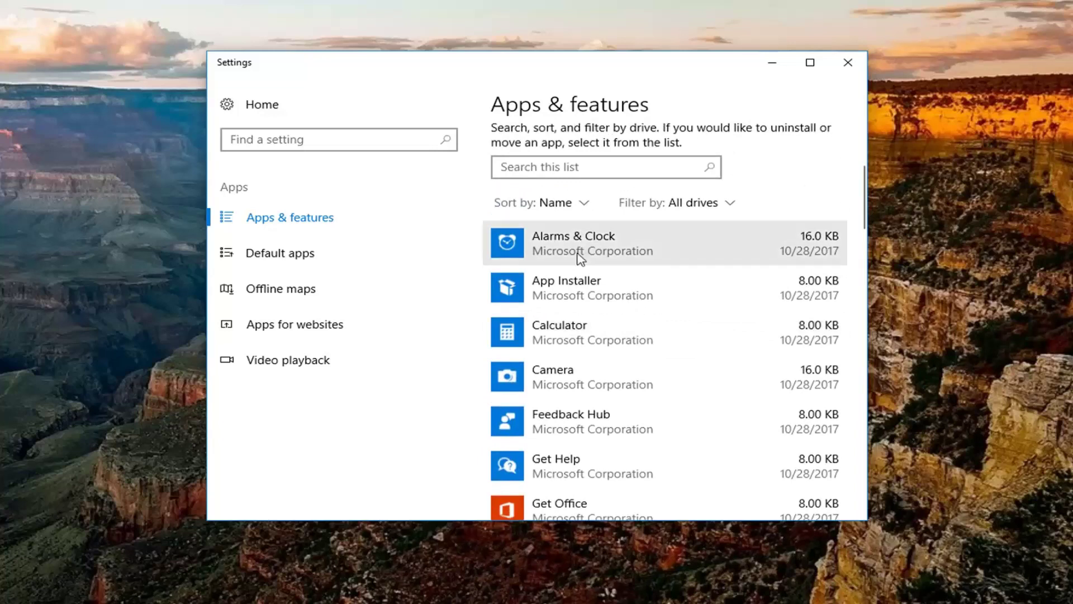
- Reveal uninstall options for Alarms & Clock, Feedback Hub, App Installer, Calculator, Get Help and Camera
left_click(579, 243)
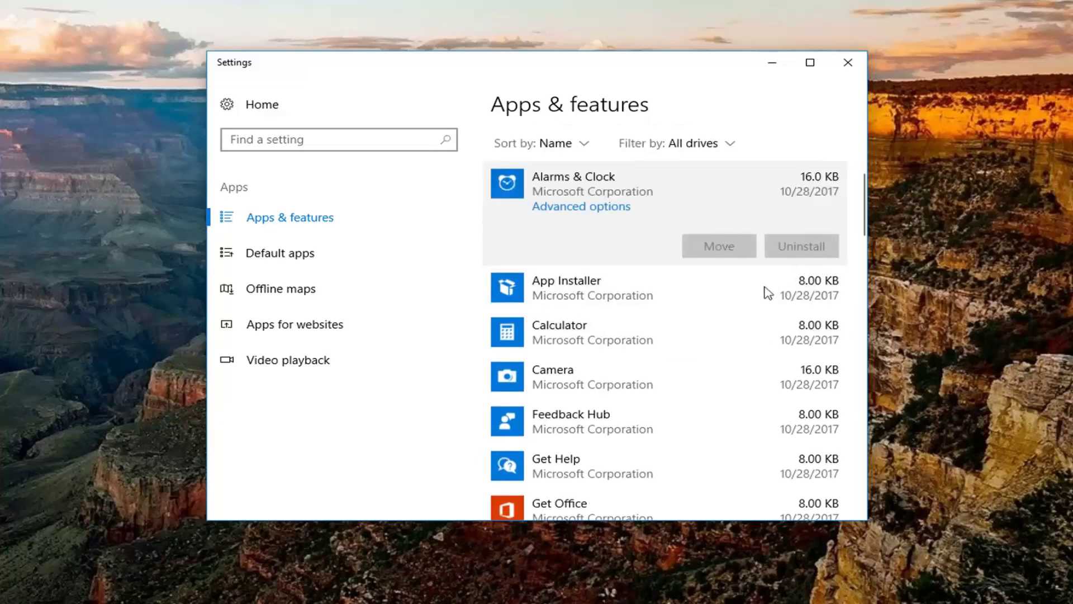
left_click(696, 443)
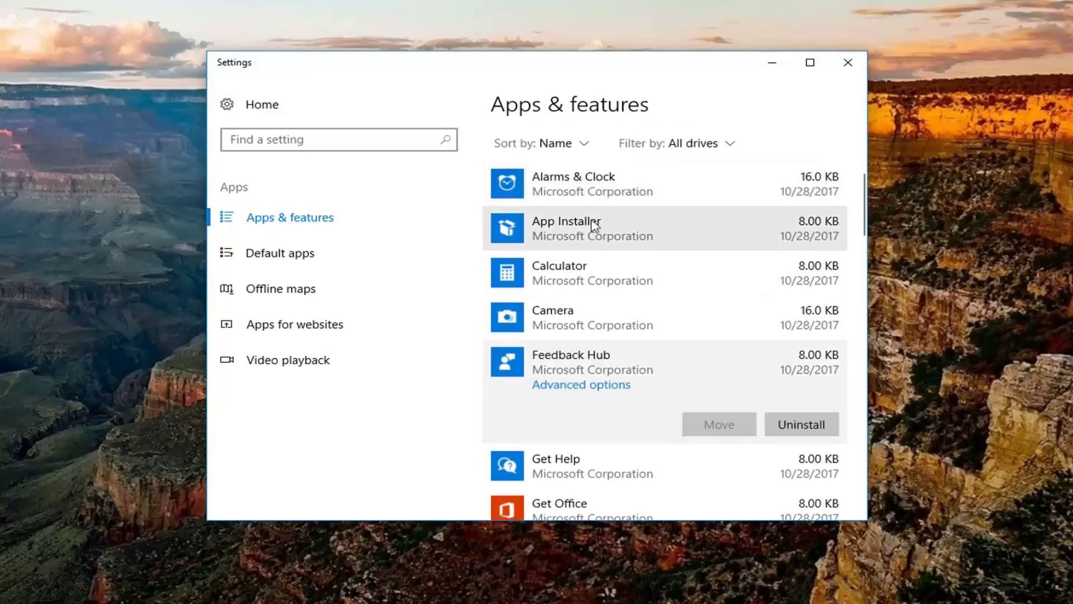
left_click(593, 194)
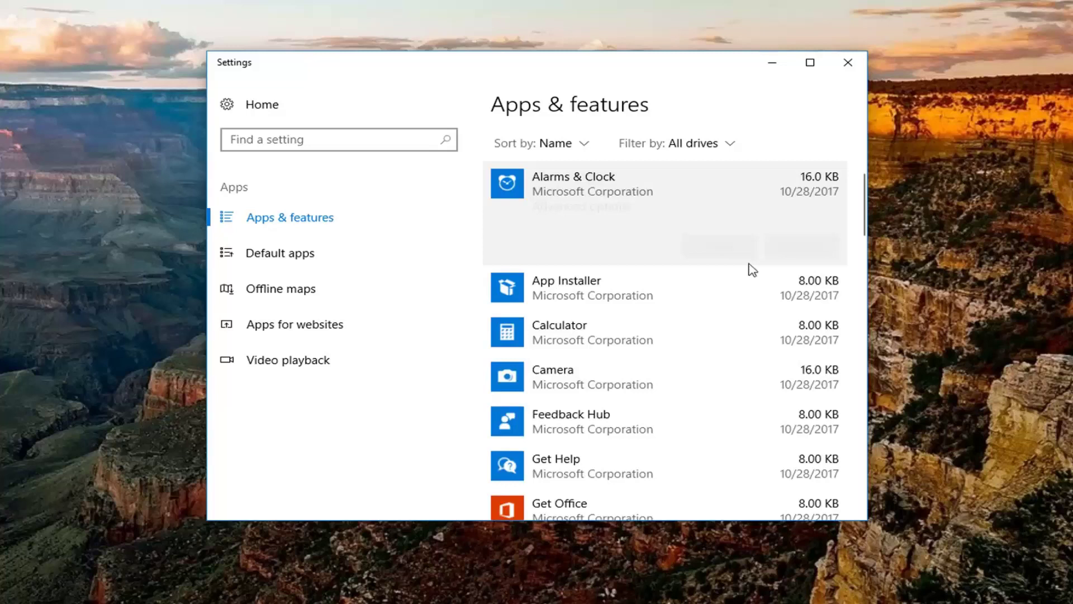
left_click(603, 302)
left_click(592, 341)
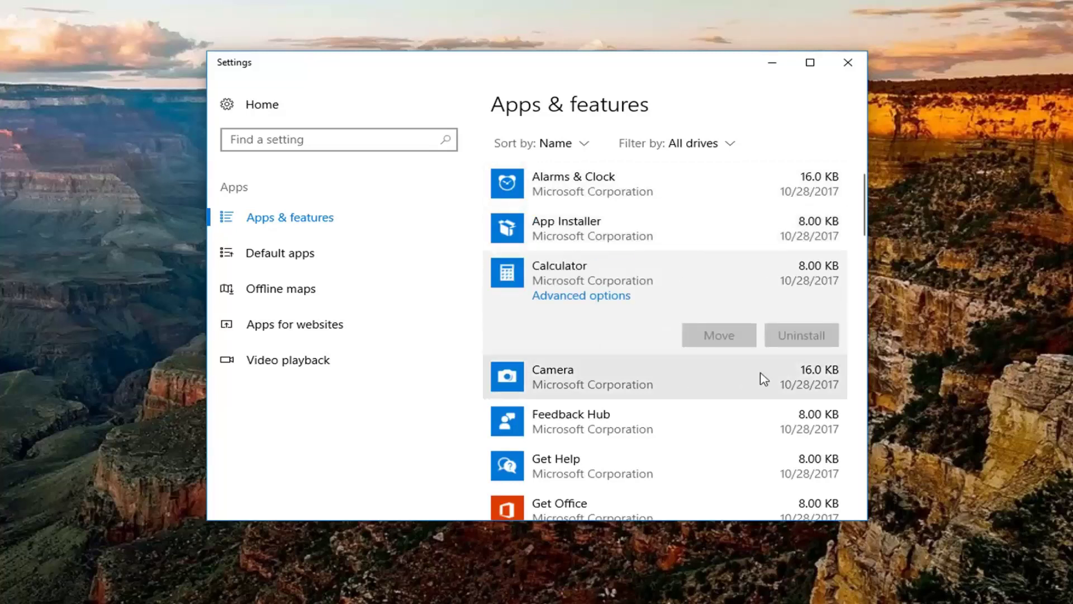
left_click(696, 396)
left_click(691, 419)
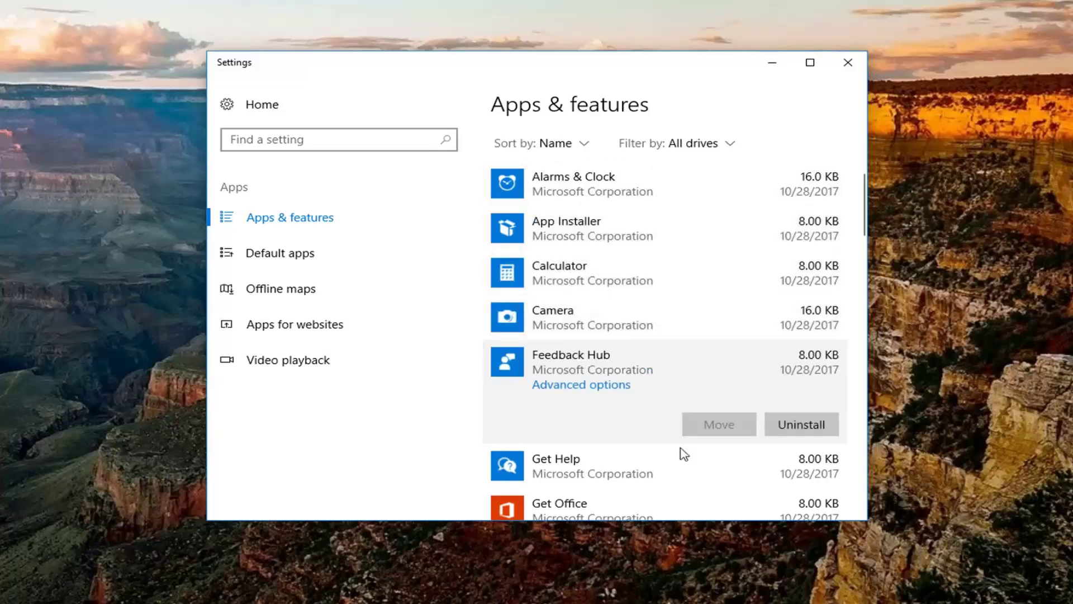
scroll(679, 392, "down", 1)
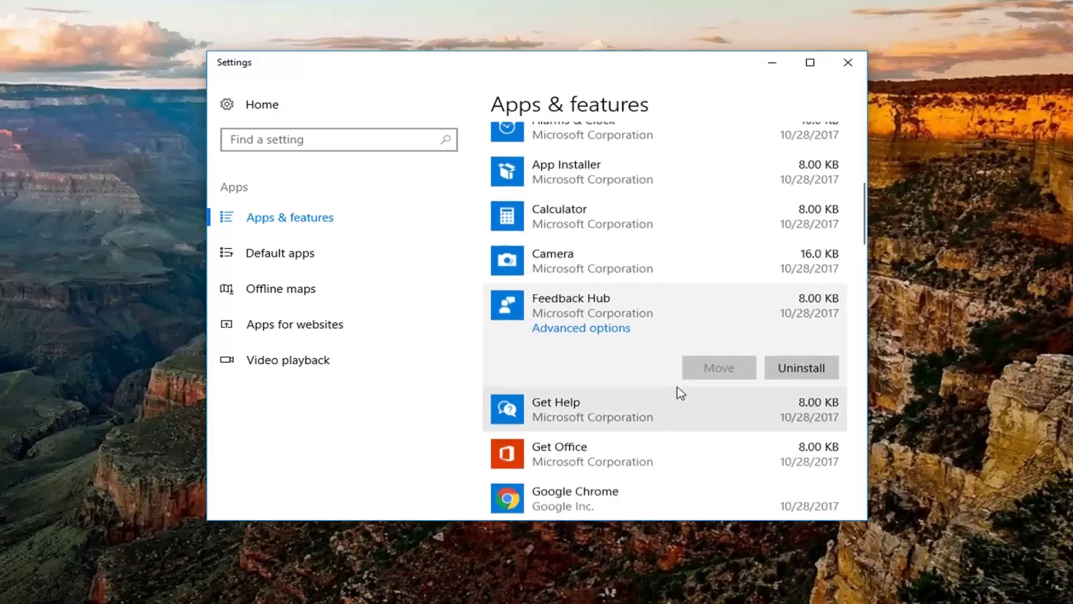
left_click(555, 408)
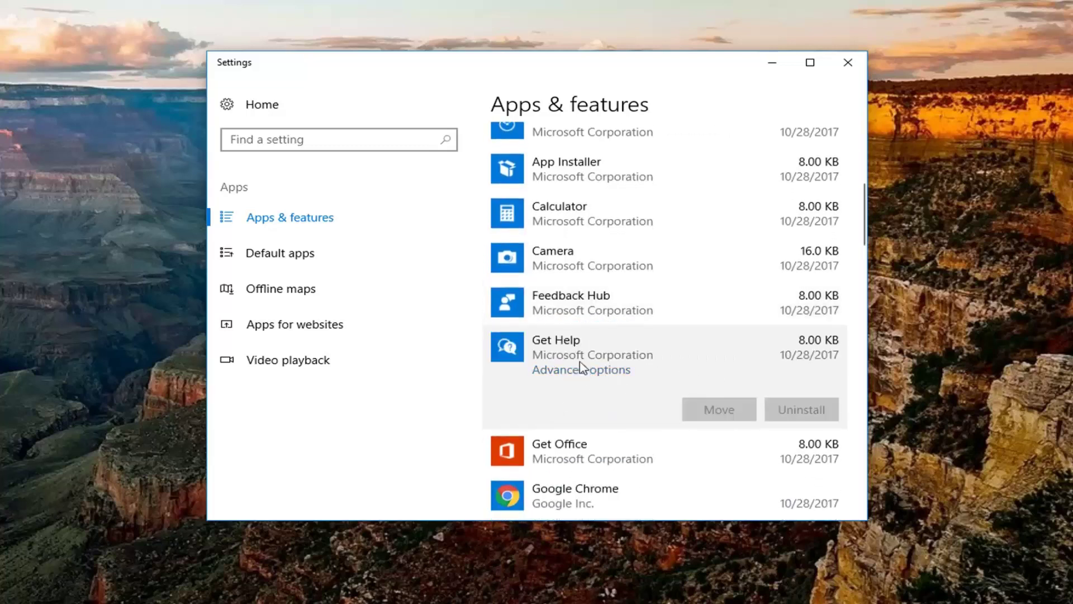
scroll(576, 338, "down", 1)
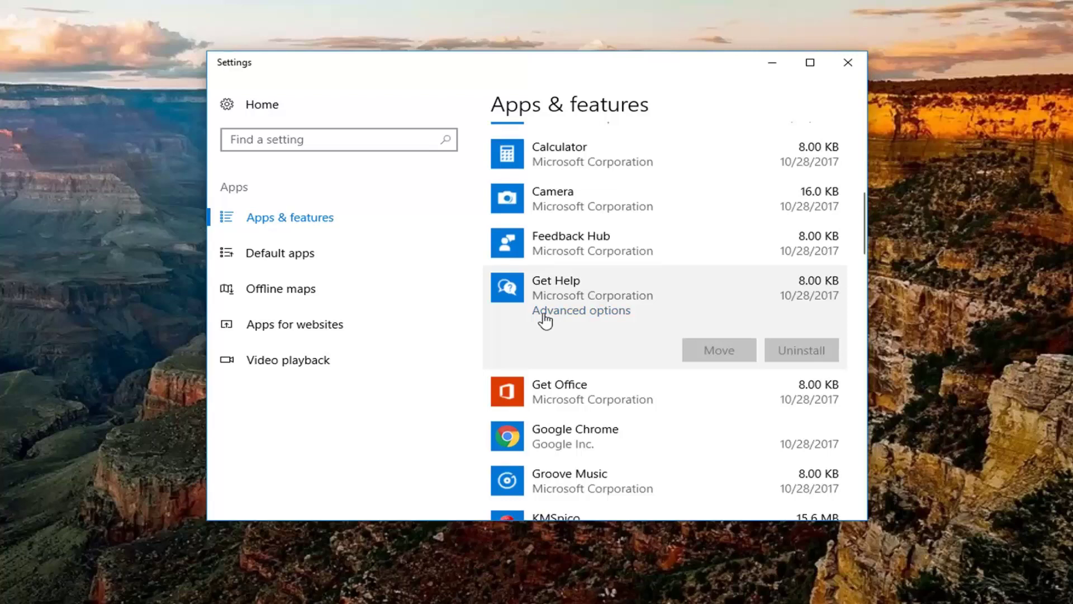
scroll(542, 319, "up", 1)
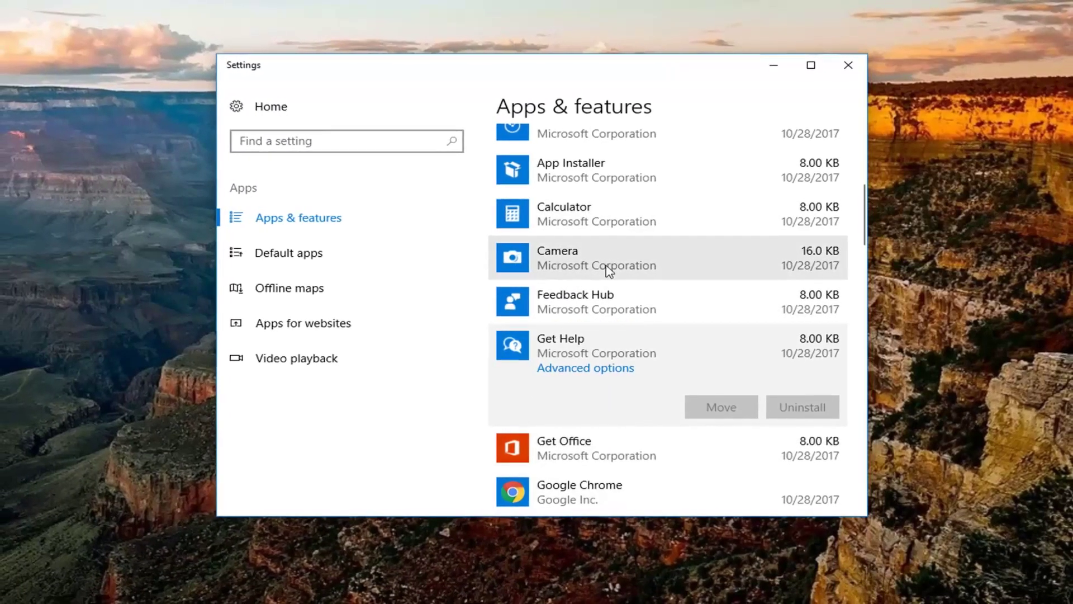
left_click(609, 270)
scroll(609, 271, "up", 3)
scroll(612, 271, "up", 3)
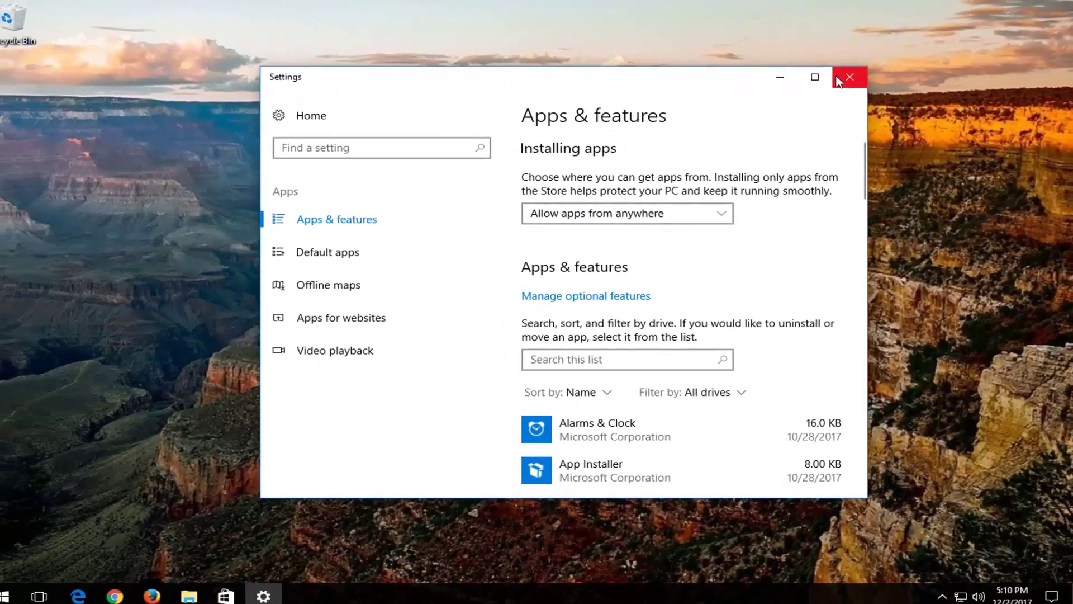
left_click(838, 75)
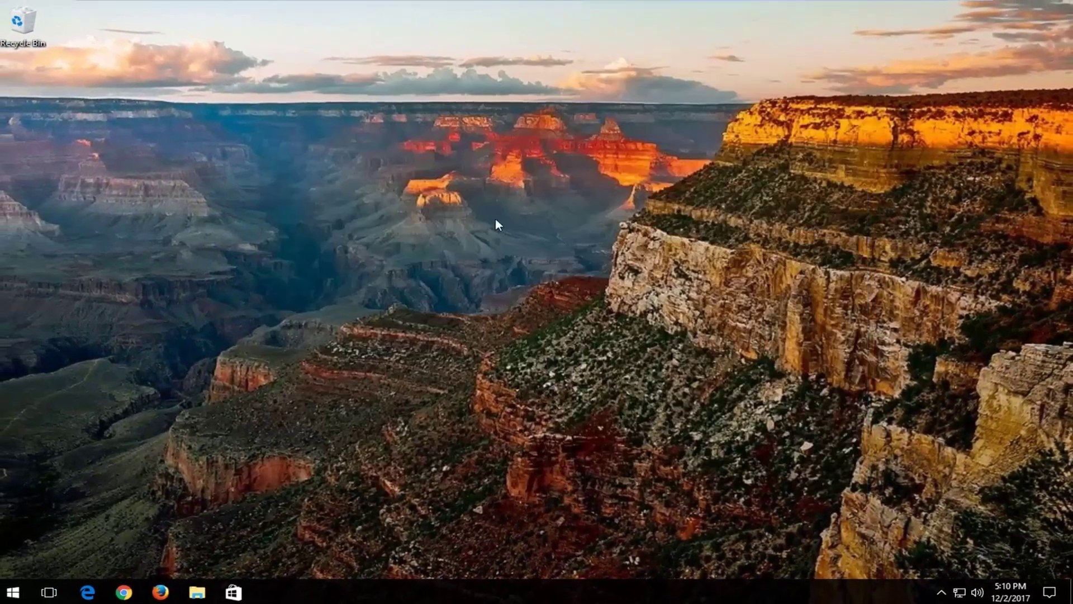